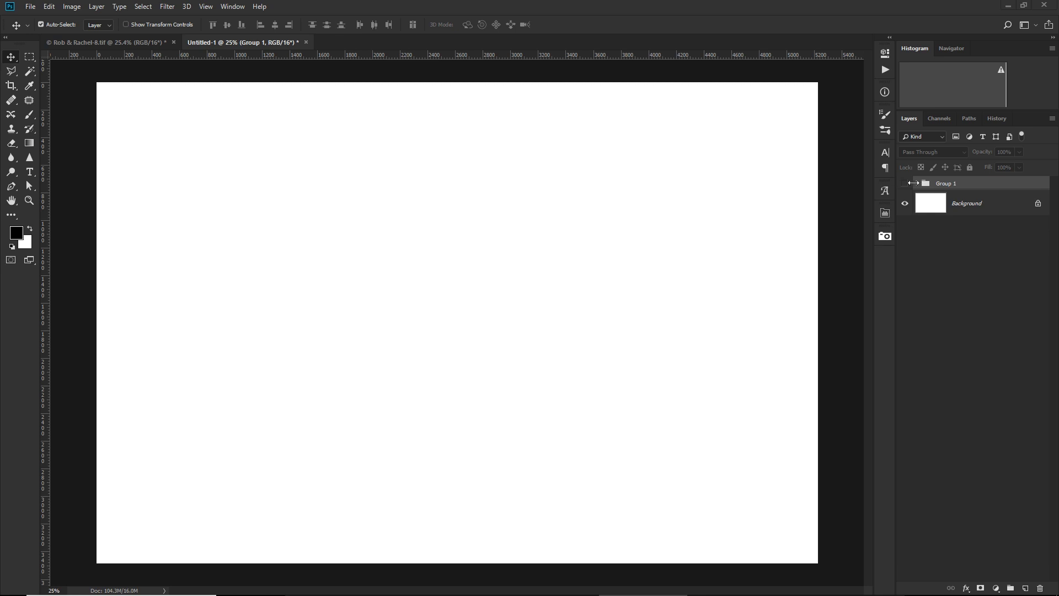
Show the hidden Group 1 and add the text "4:3" near the top of the white canvas
left_click(905, 183)
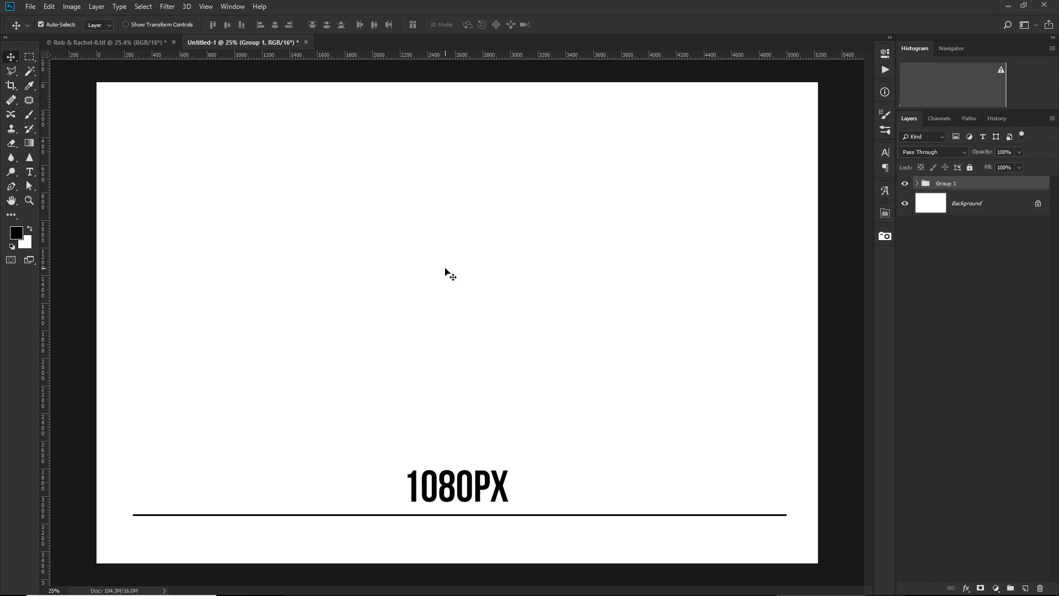
key("t")
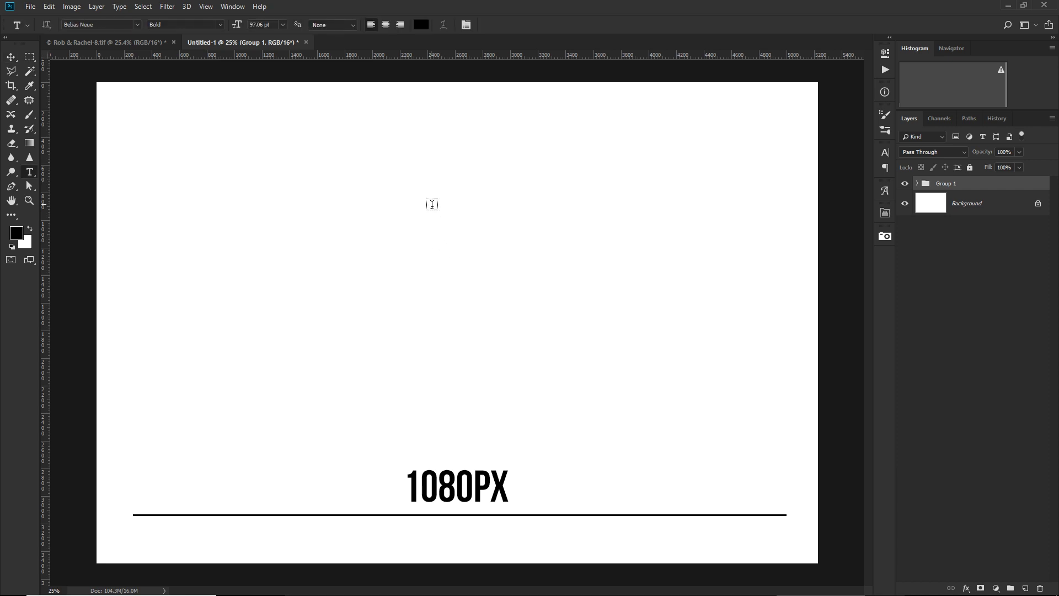
left_click(432, 206)
type("4:3")
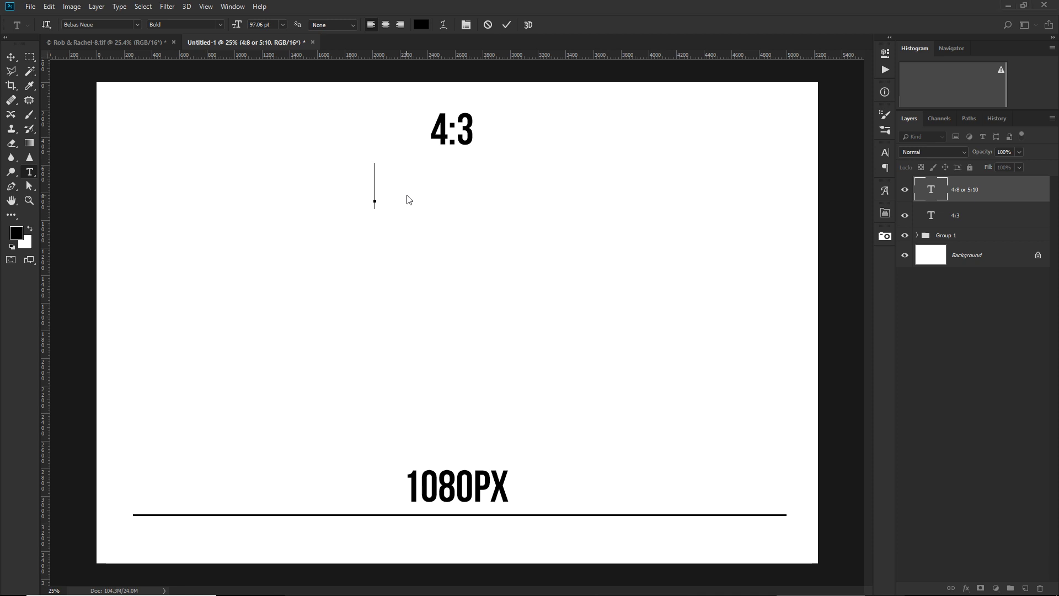
Write "4:5 or 8:10" as a text layer and place it just above the 1080PX label
type("4")
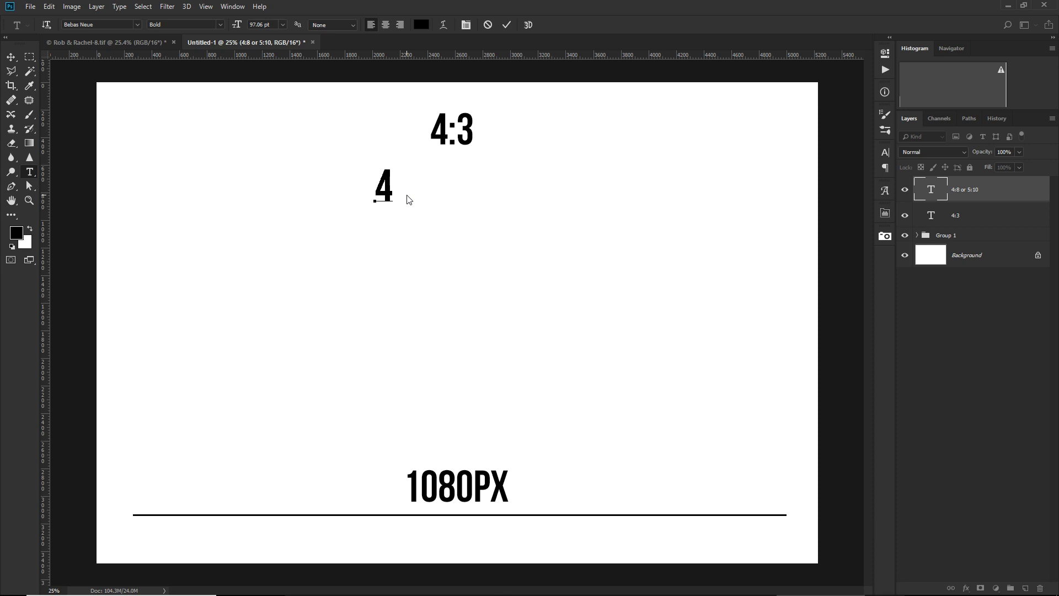
type(":5 or")
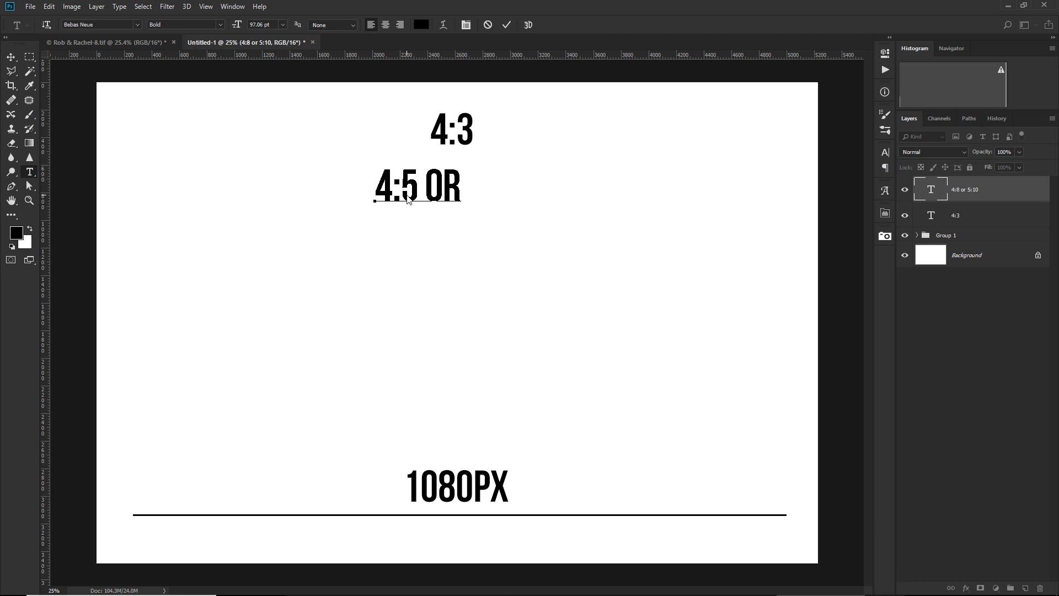
type(" 8:10")
key("ctrl+Return")
key("v")
left_click_drag(409, 187, 416, 427)
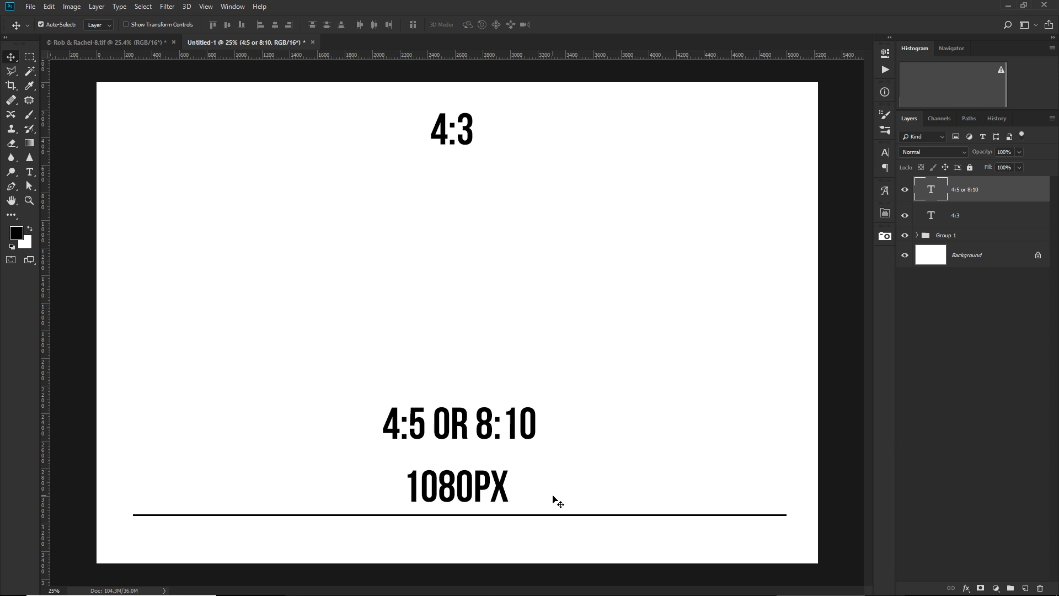
Switch to the portrait photo document and set up a crop with the 4 : 5 (8 : 10) ratio
left_click(134, 43)
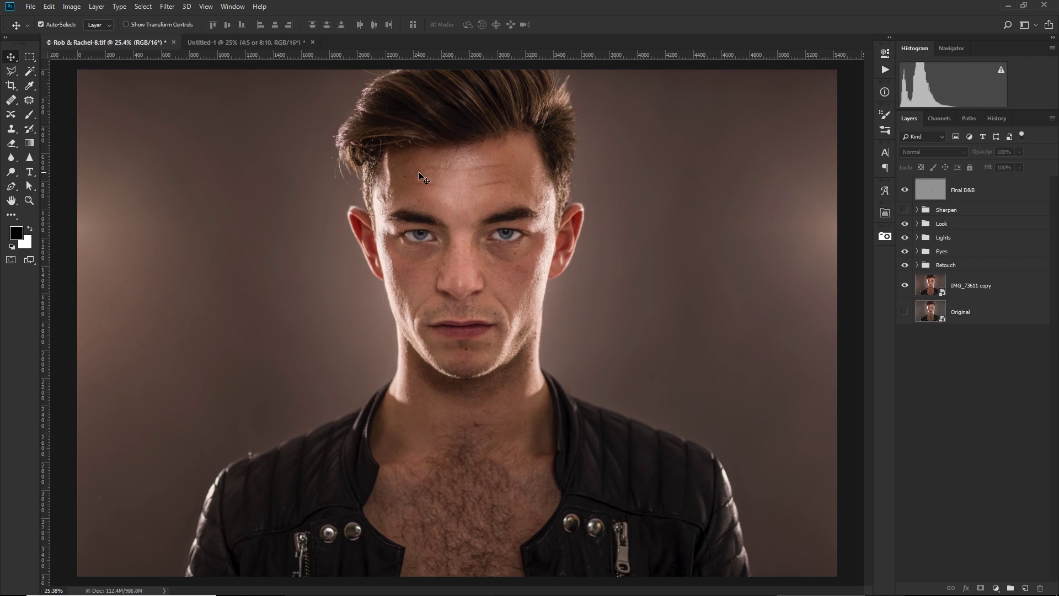
left_click(11, 85)
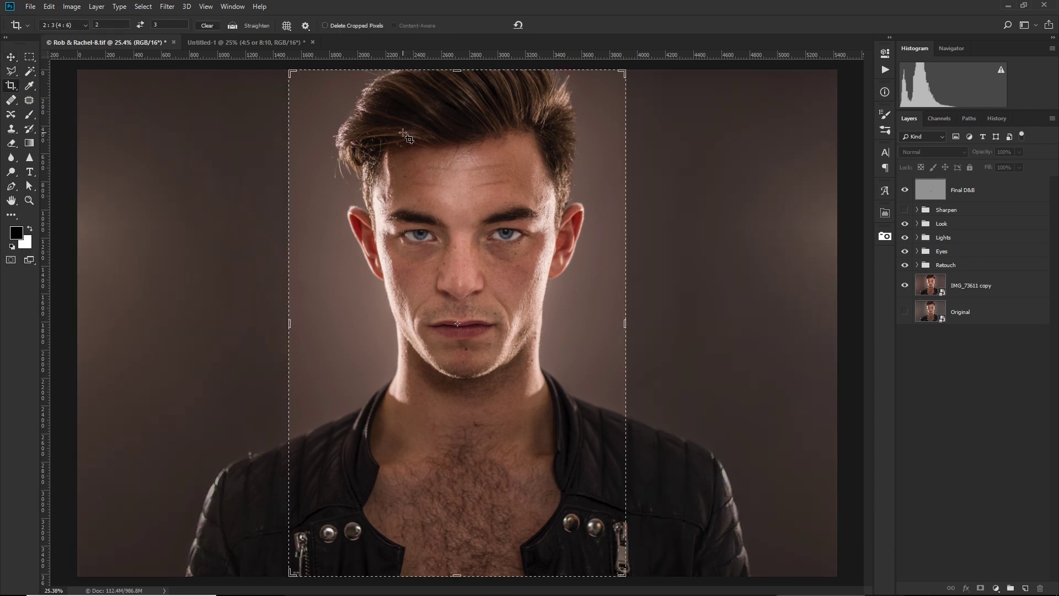
left_click(81, 26)
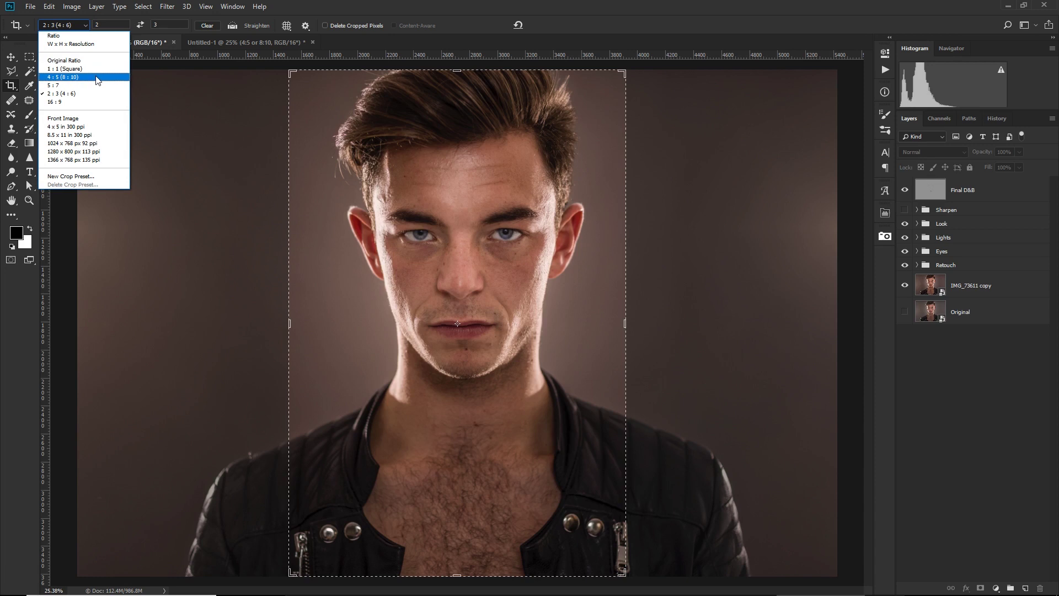
left_click(97, 78)
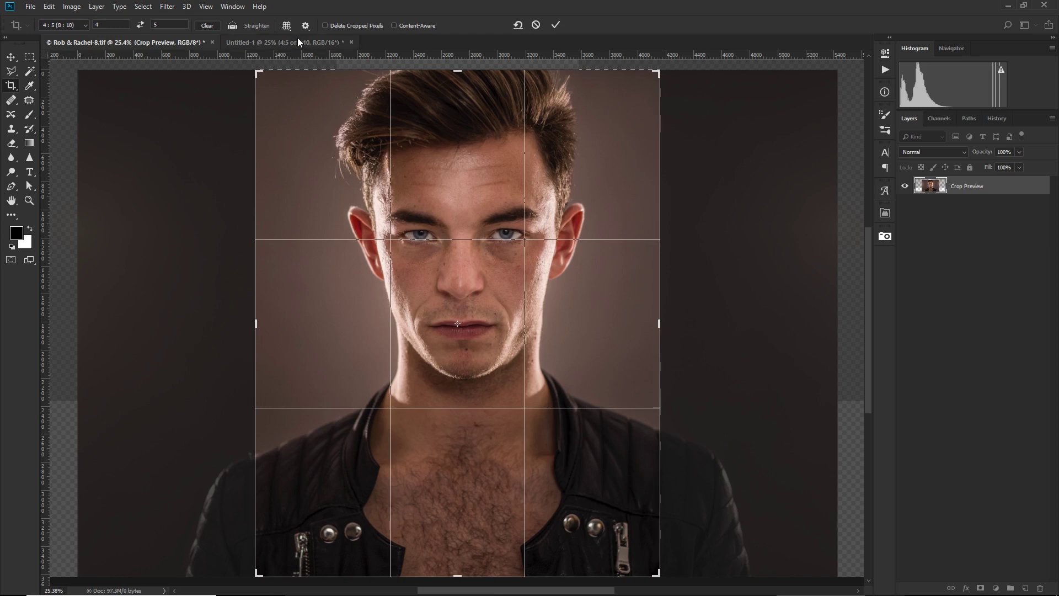
Swap the crop ratio to landscape, frame the man's head and shoulders at full image height, and apply the crop
left_click(141, 25)
left_click_drag(445, 326, 386, 405)
key("ctrl+r")
left_click_drag(207, 523, 141, 574)
left_click_drag(495, 501, 507, 503)
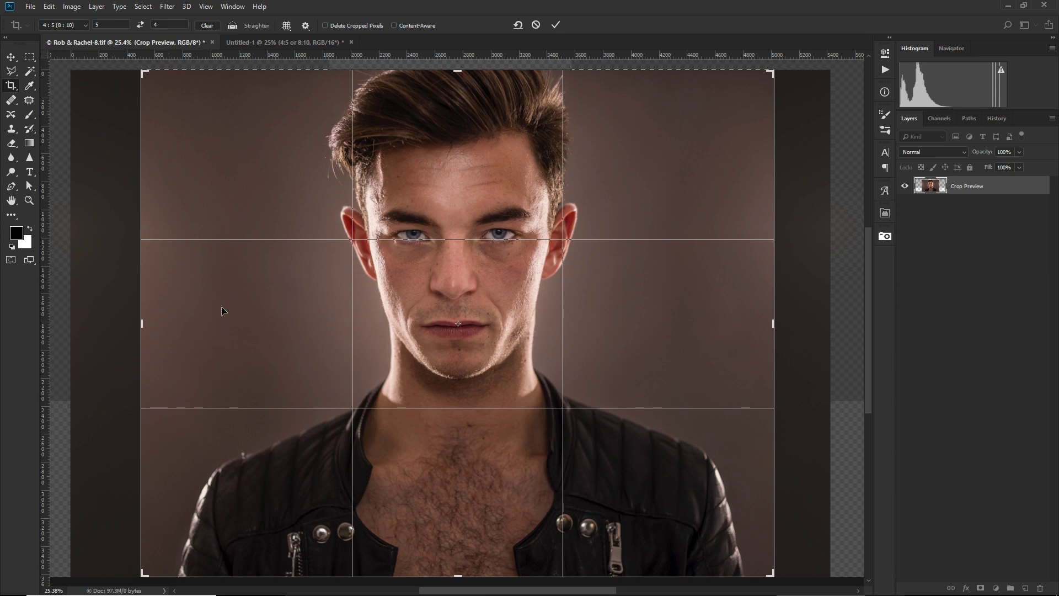
key("Return")
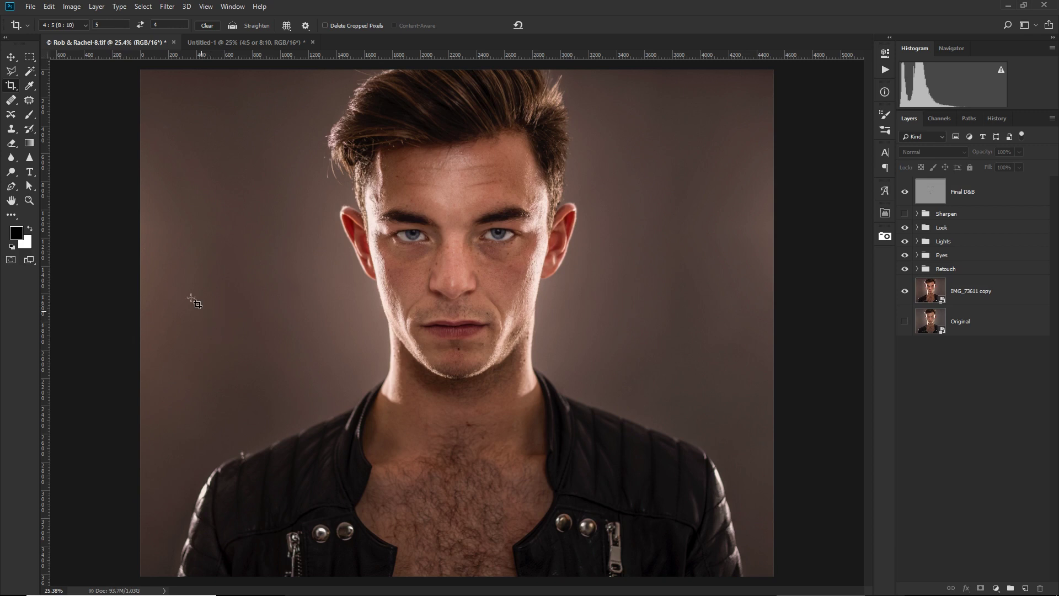
key("v")
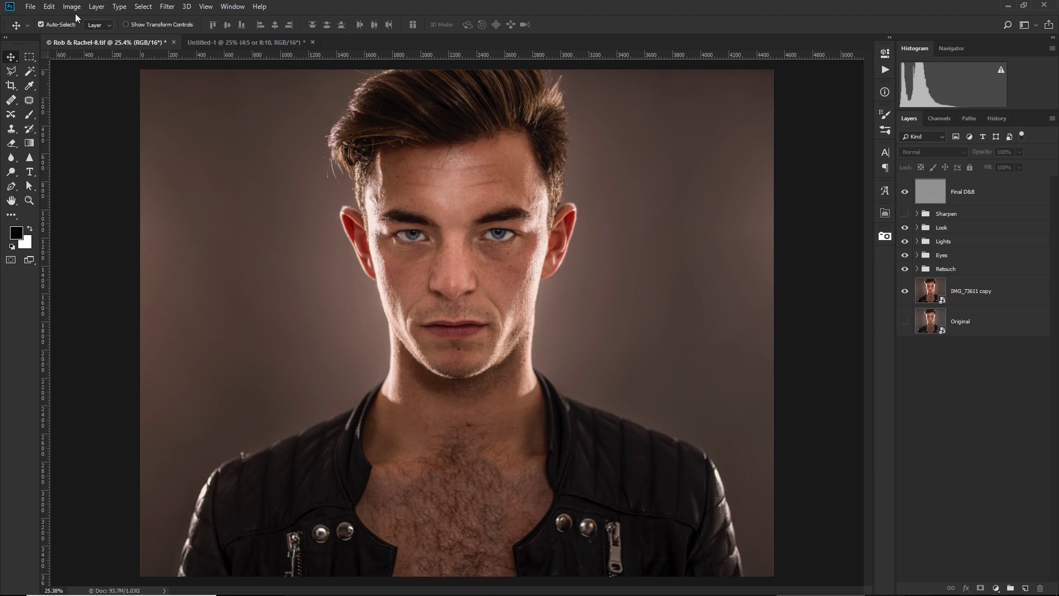
Resize the cropped image to a width of 1080 pixels with automatic resampling and fit it to the view
left_click(76, 10)
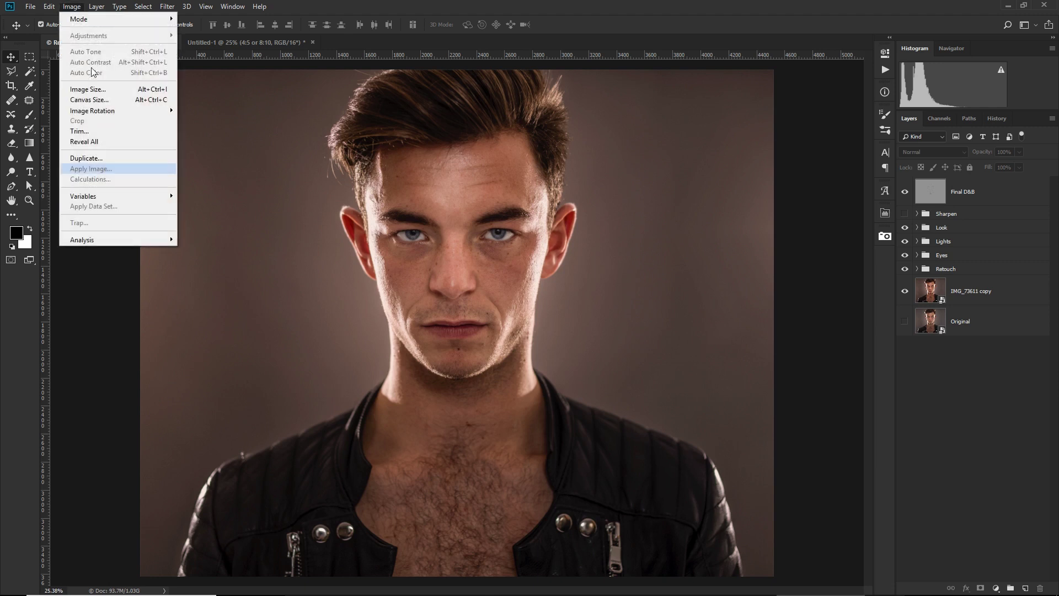
left_click(87, 89)
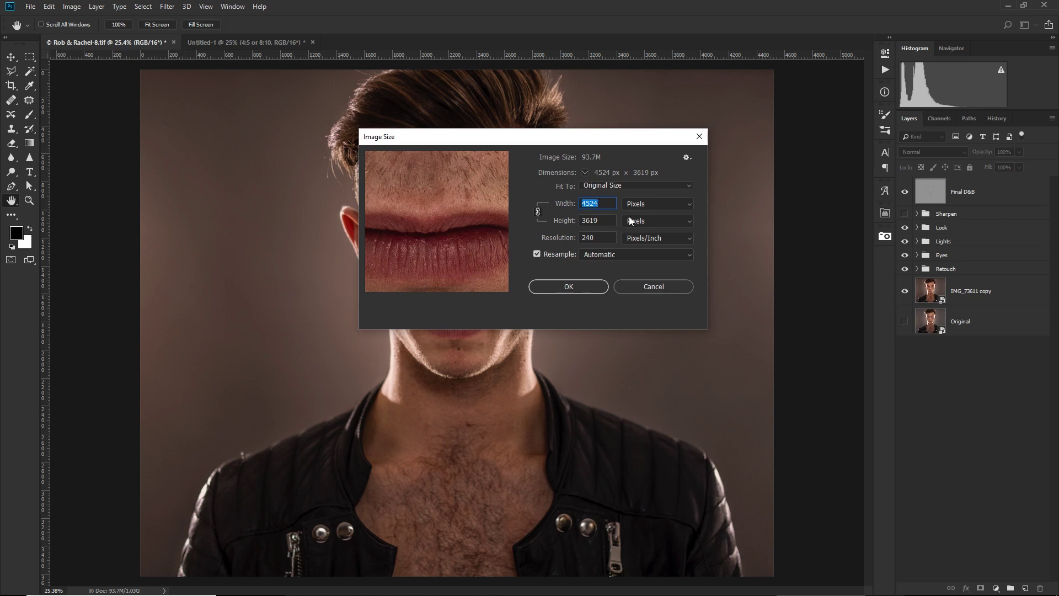
type("1080")
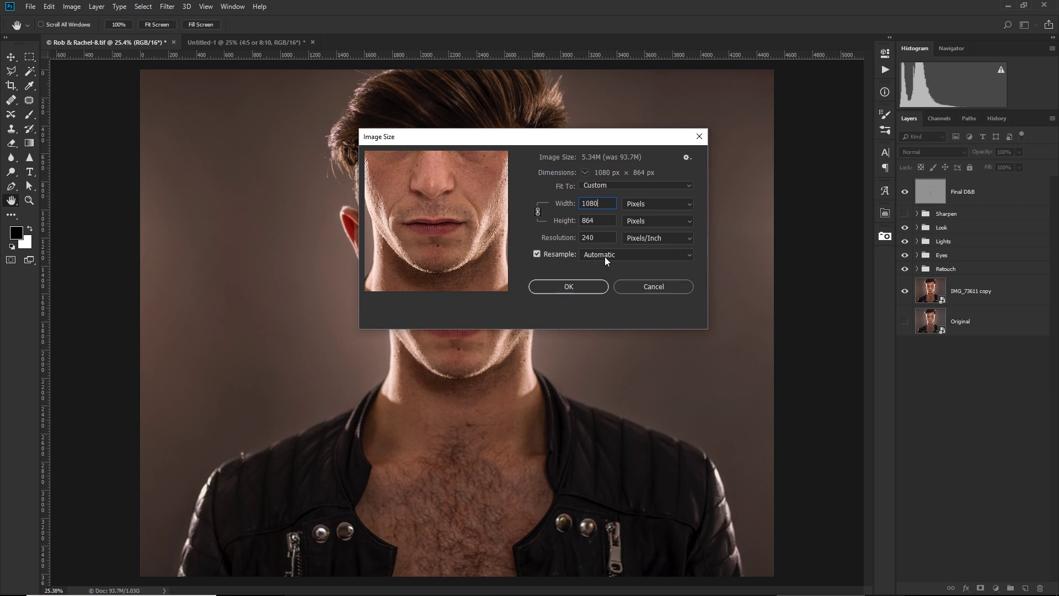
left_click(569, 286)
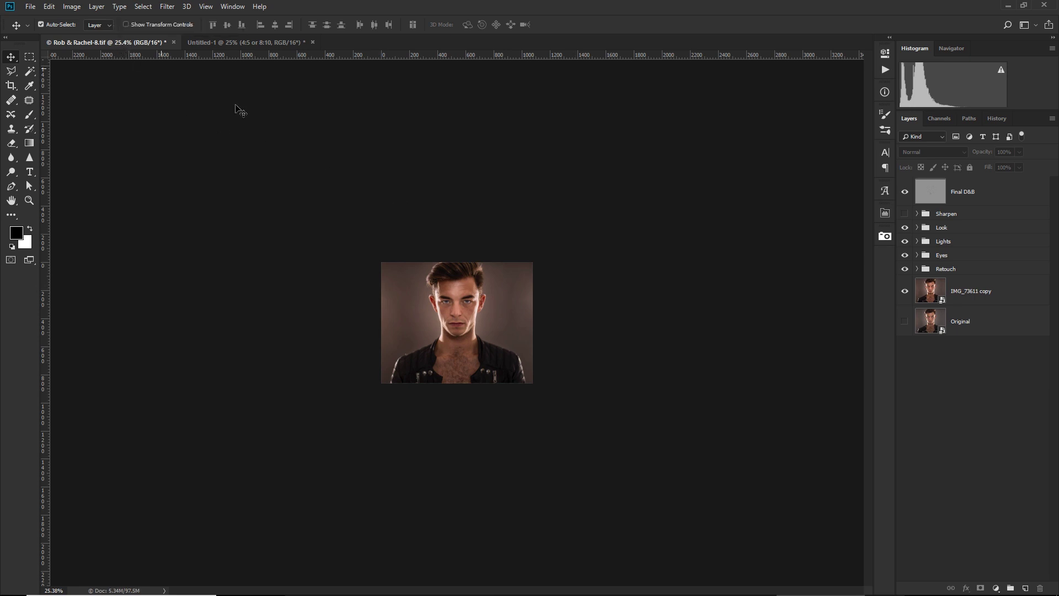
key("ctrl+0")
scroll(426, 329, "up", 1)
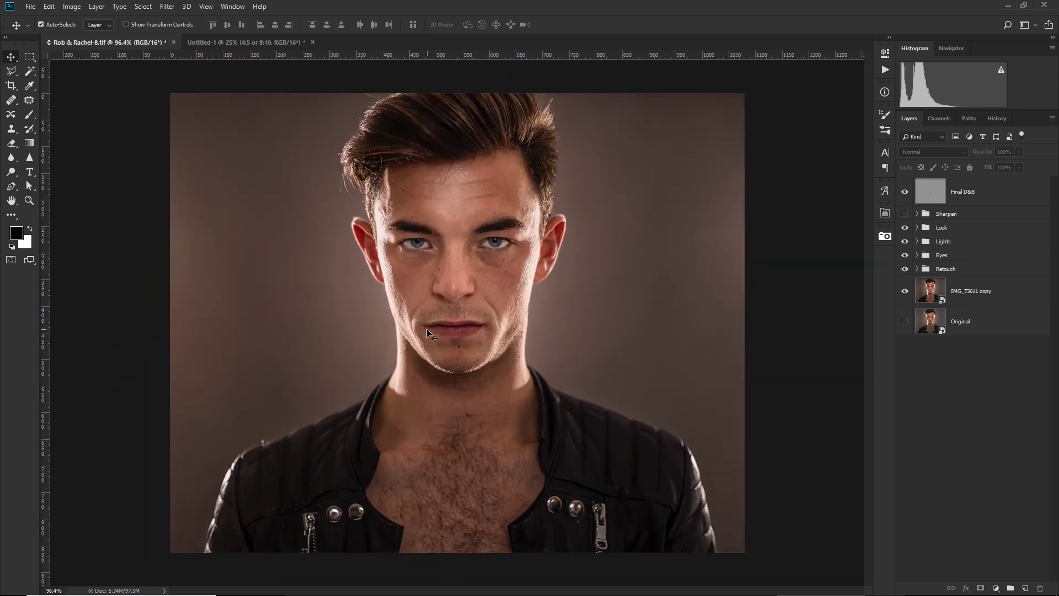
Compare the man's face with and without the Sharpen group up close, leaving the group switched on
left_click(591, 217)
scroll(591, 216, "up", 5)
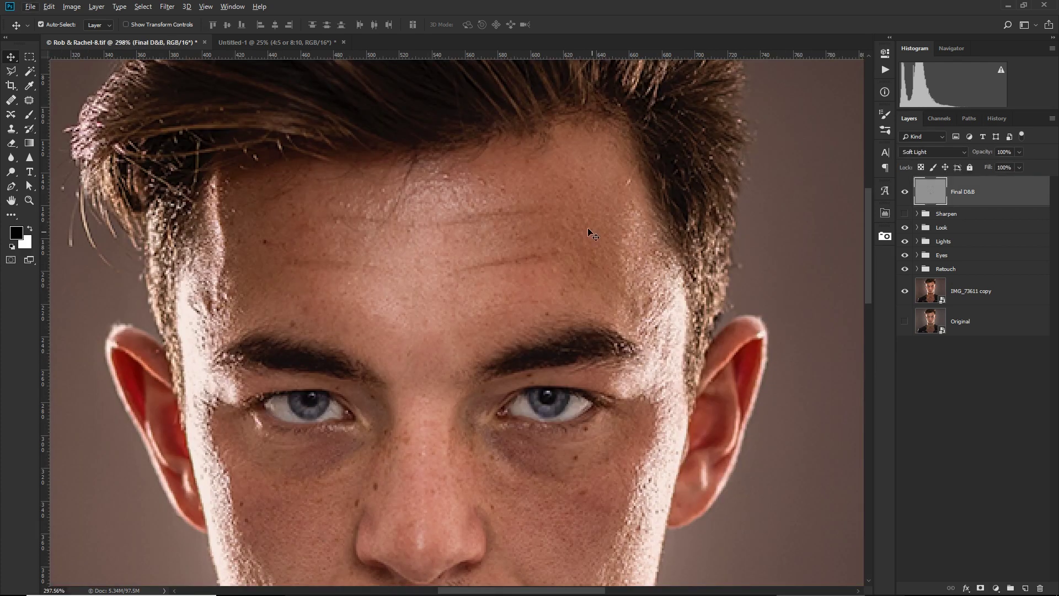
left_click(905, 214)
left_click(904, 215)
left_click(904, 215)
left_click(905, 215)
left_click(905, 216)
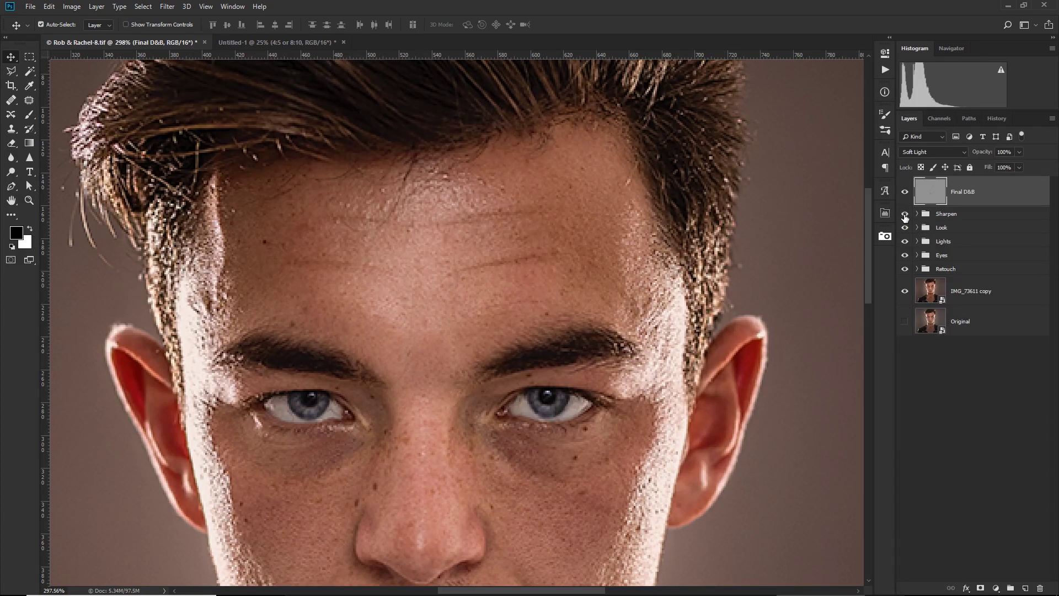
scroll(590, 248, "down", 5)
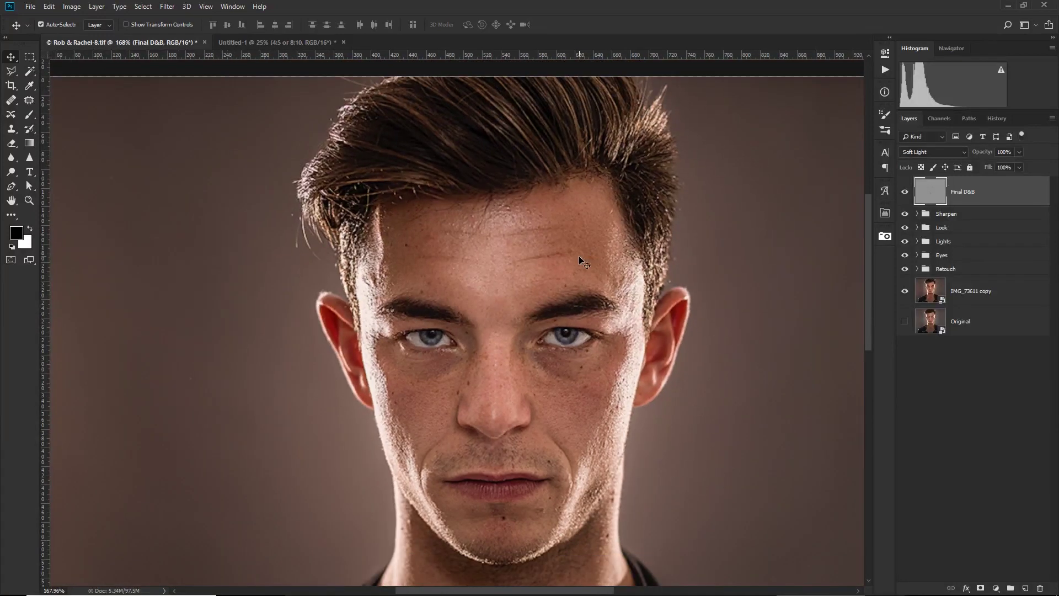
scroll(517, 275, "down", 3)
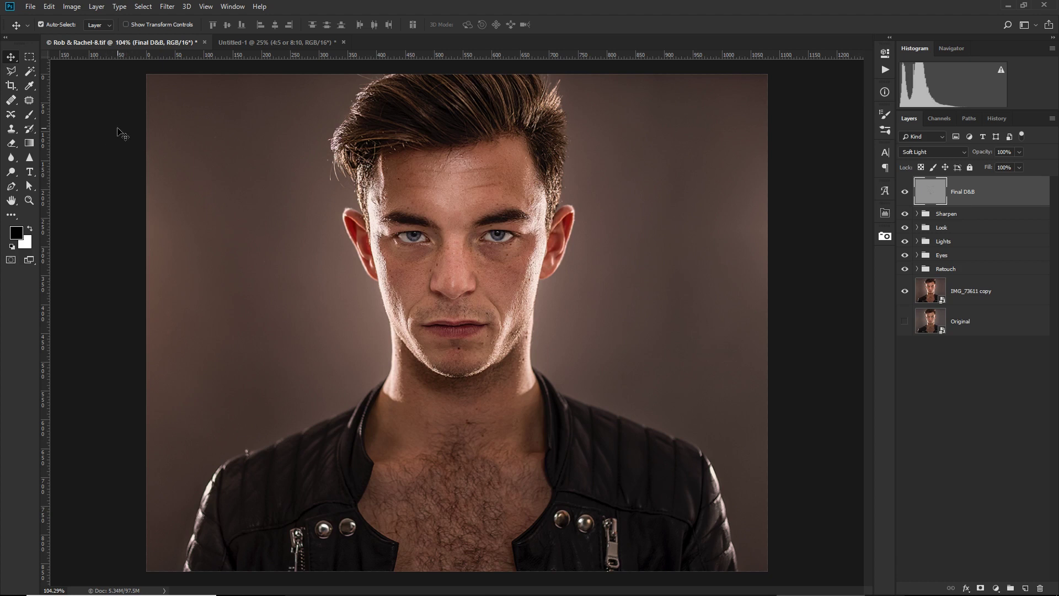
Export the image as a 1080 x 864 px PNG with transparency and conversion to sRGB
left_click(30, 6)
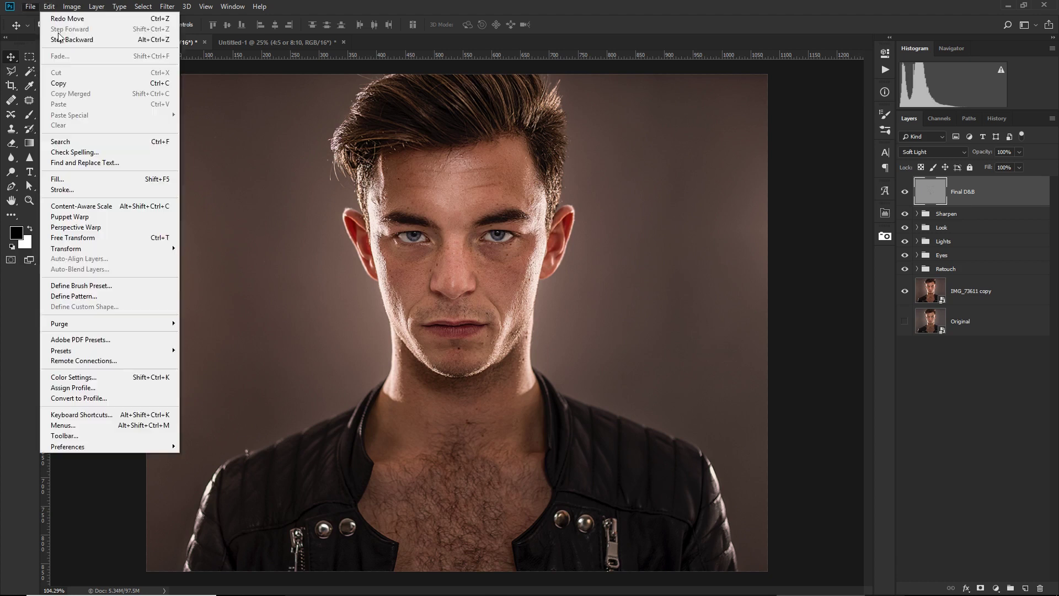
mouse_move(83, 157)
left_click(208, 168)
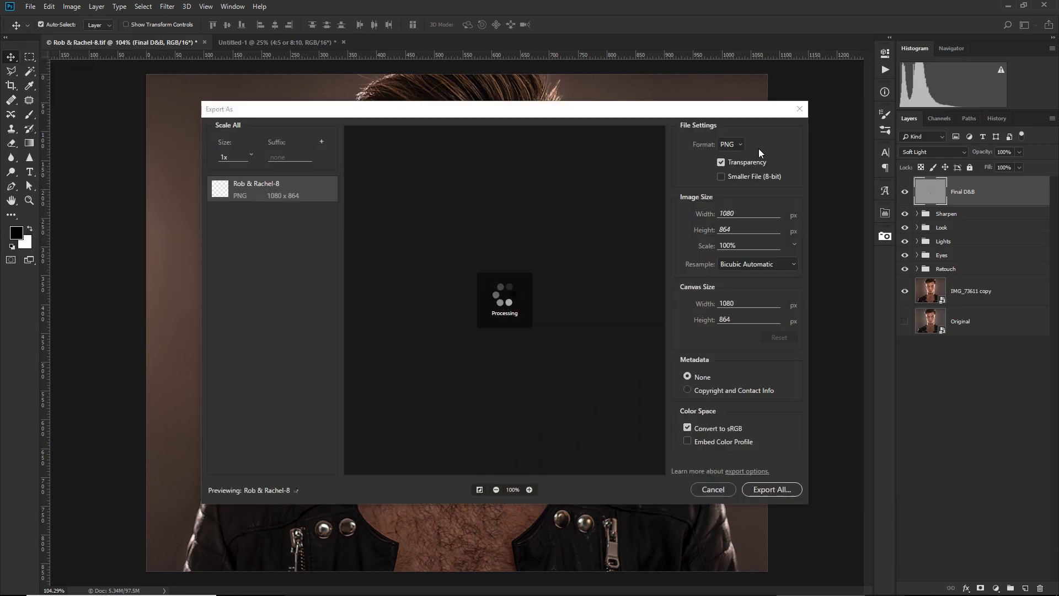
double_click(720, 214)
left_click(767, 490)
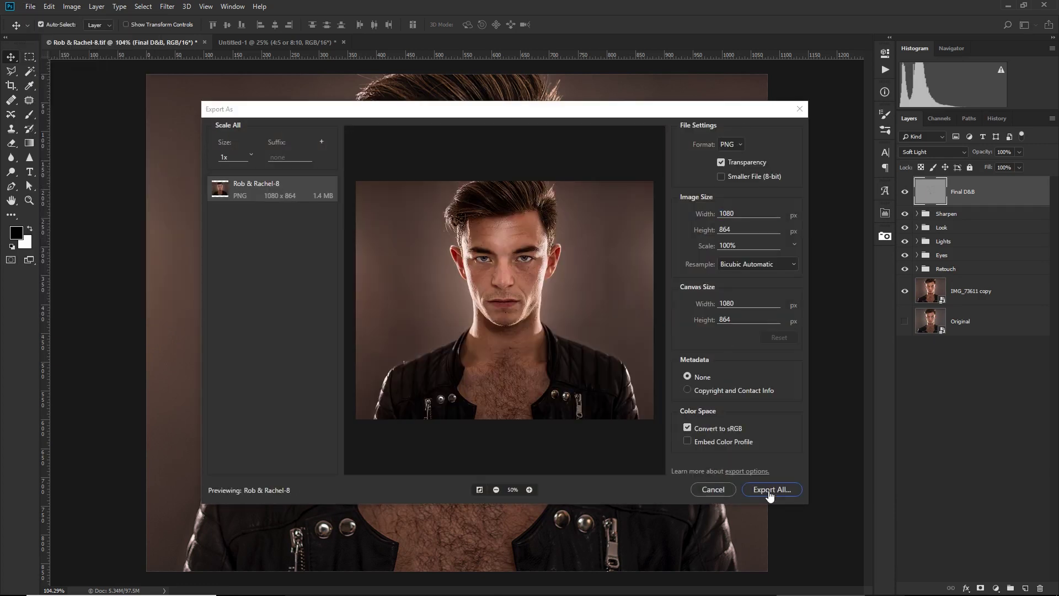
Append "_Instagram" to the export's file name and save the PNG in the Social Media folder
double_click(248, 89)
left_click(199, 384)
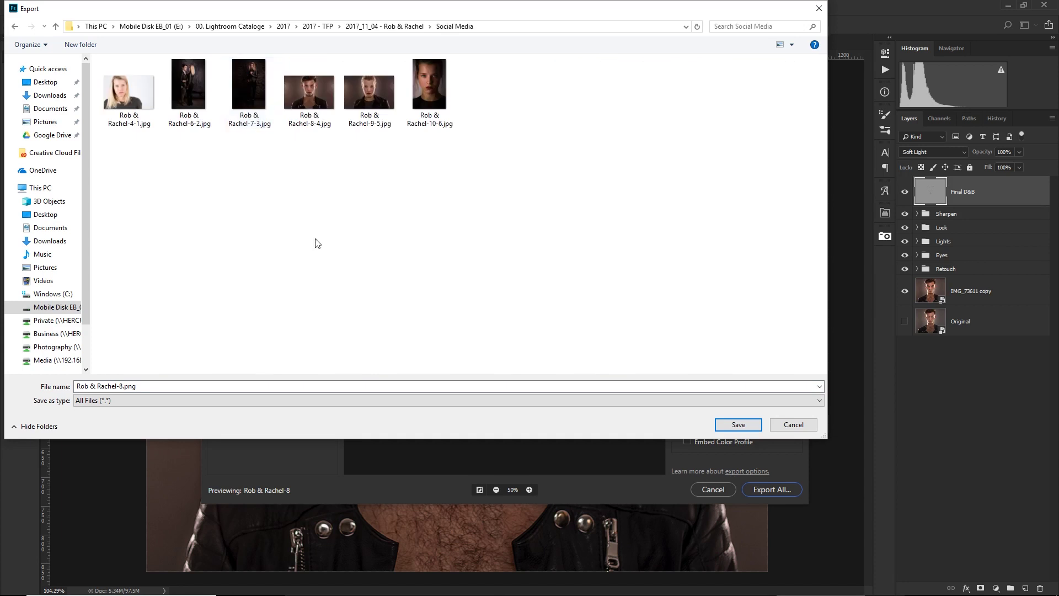
key("ctrl+a")
key("End")
key("Left")
key("Left")
key("Left")
key("Left")
type("_Instagram")
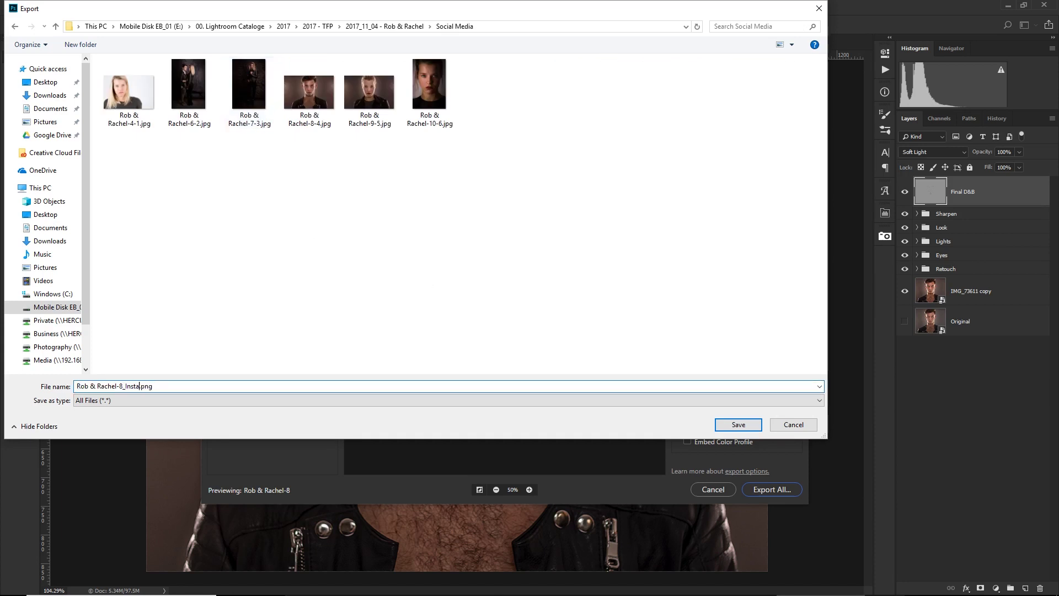
left_click(739, 425)
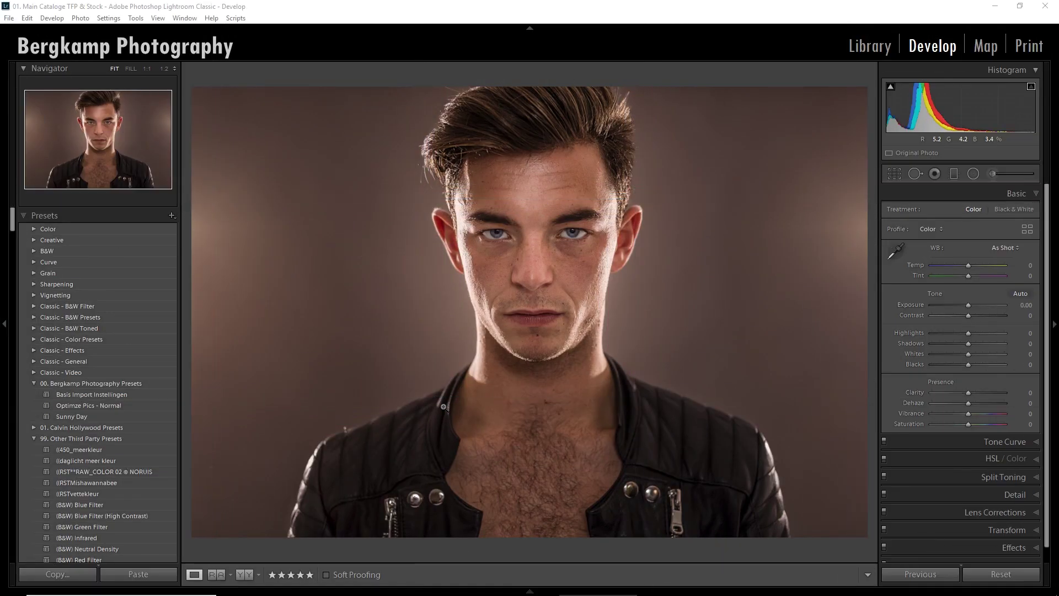
In Lightroom Classic, collapse the presets list and crop the portrait to the 4 x 5 / 8 x 10 aspect ratio, nudging the framing slightly
left_click(28, 214)
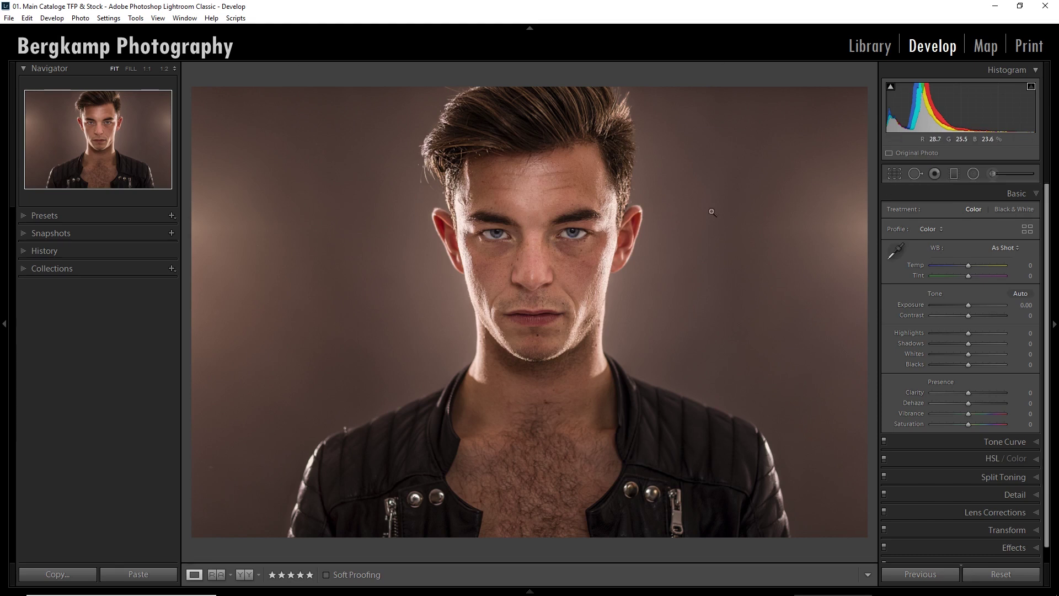
key("r")
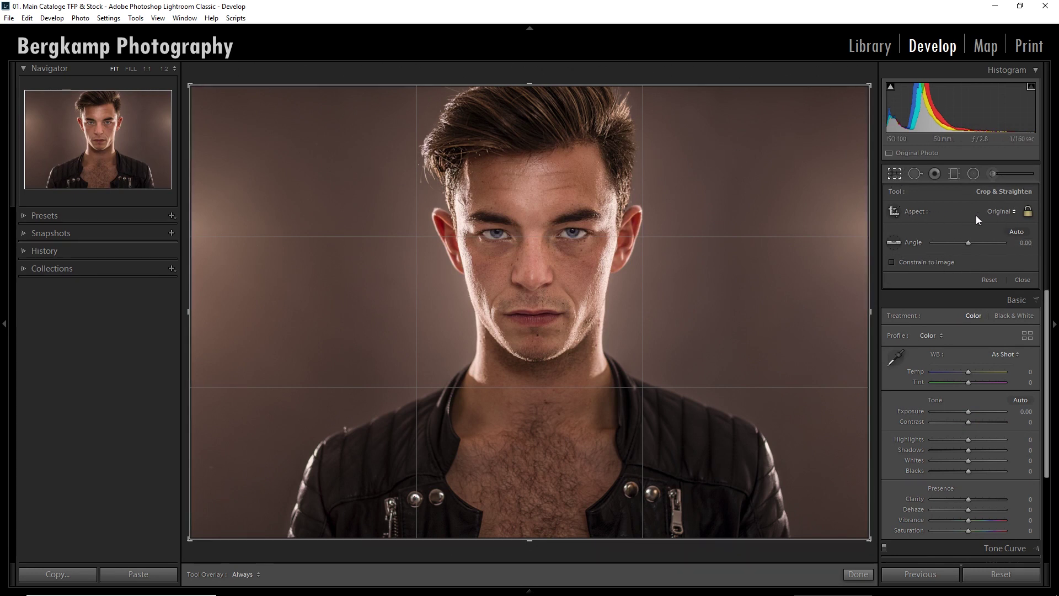
left_click(1000, 213)
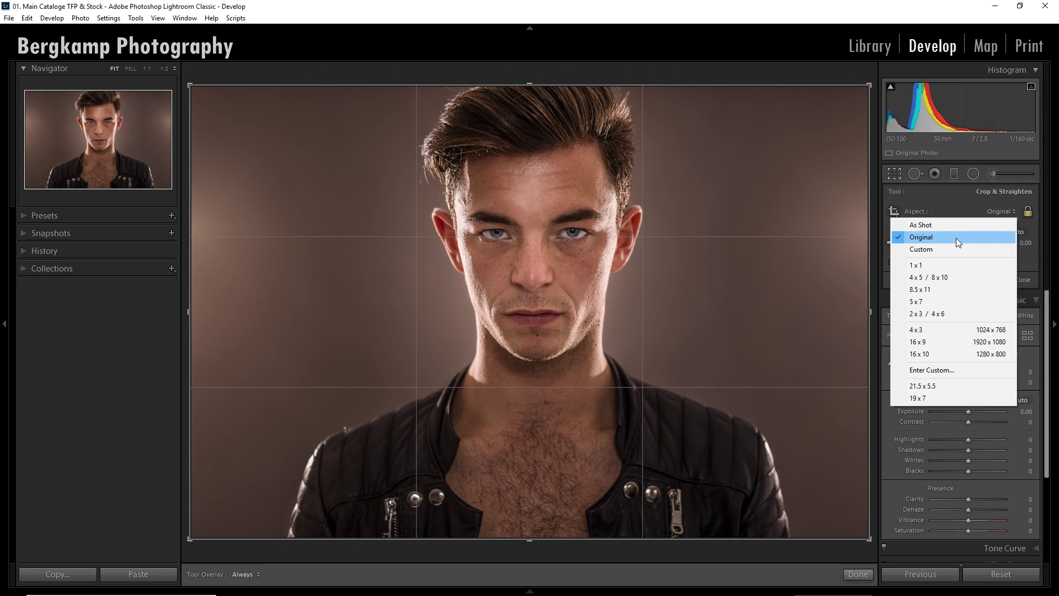
left_click(964, 279)
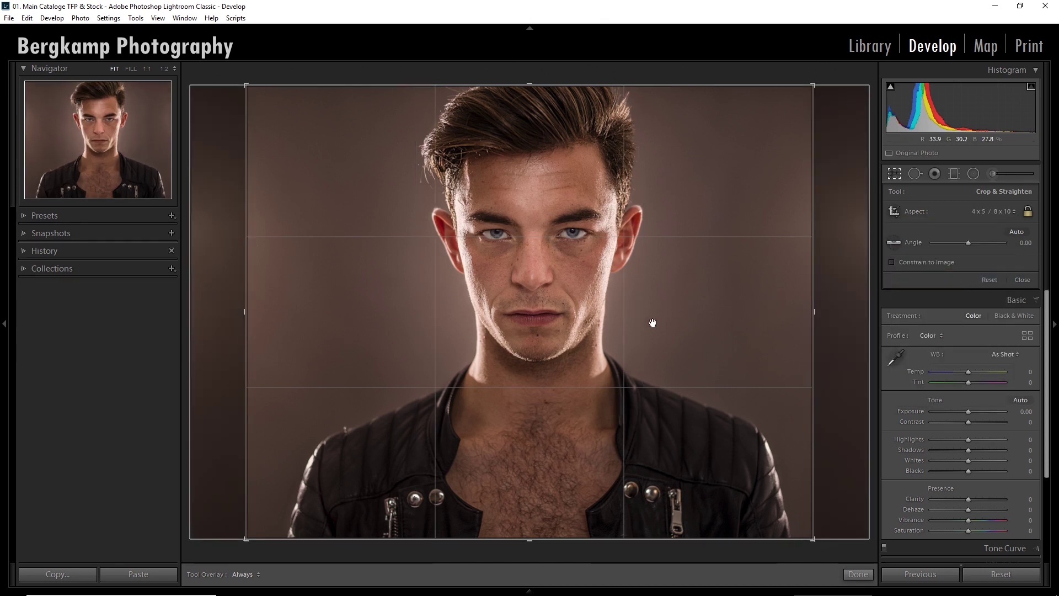
left_click_drag(643, 317, 644, 317)
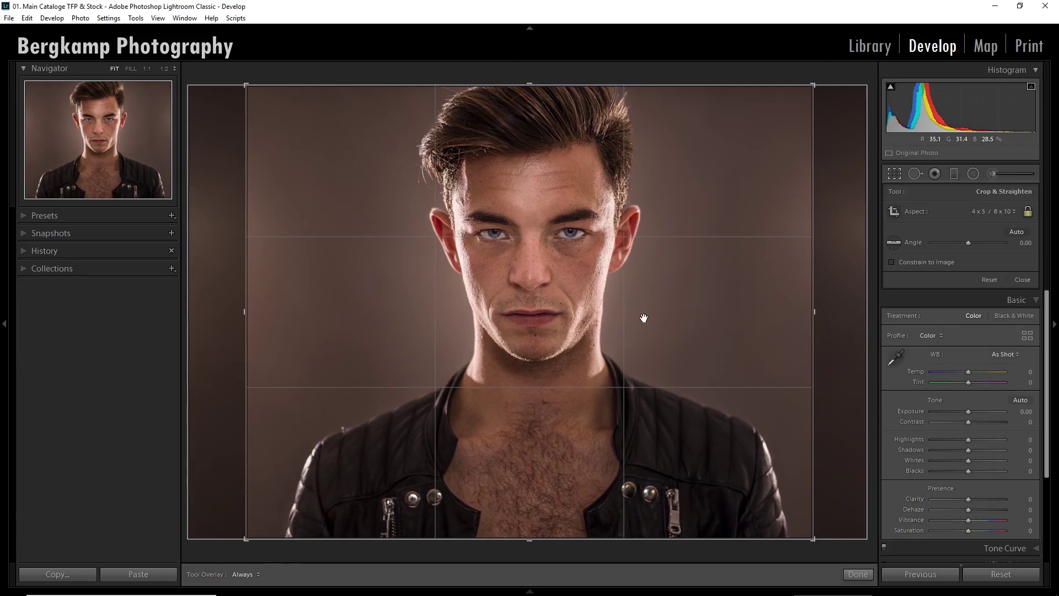
key("Return")
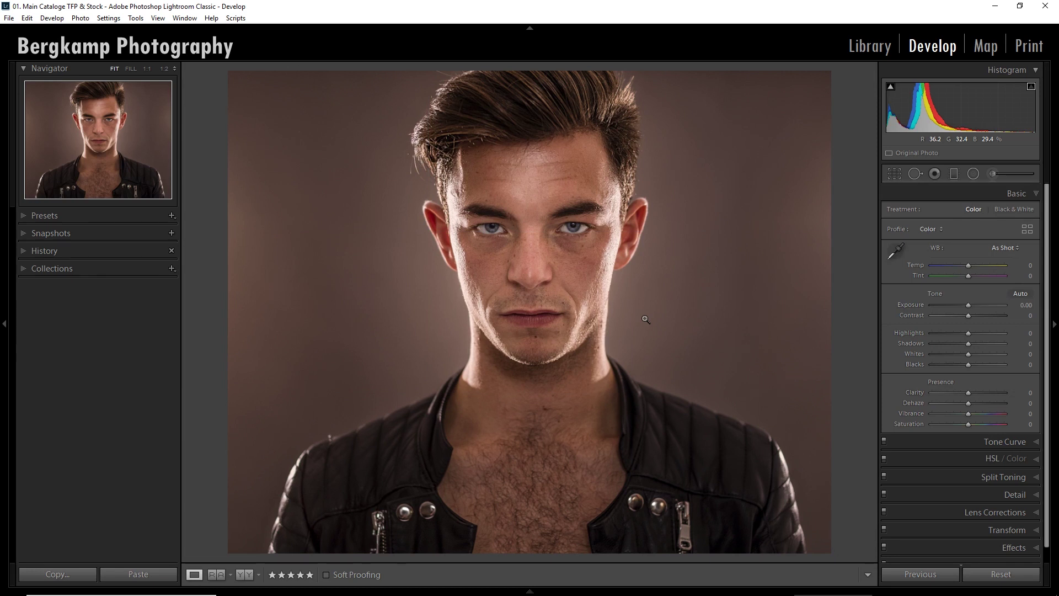
Open the export settings for the cropped portrait and load the Social Media user preset
right_click(528, 233)
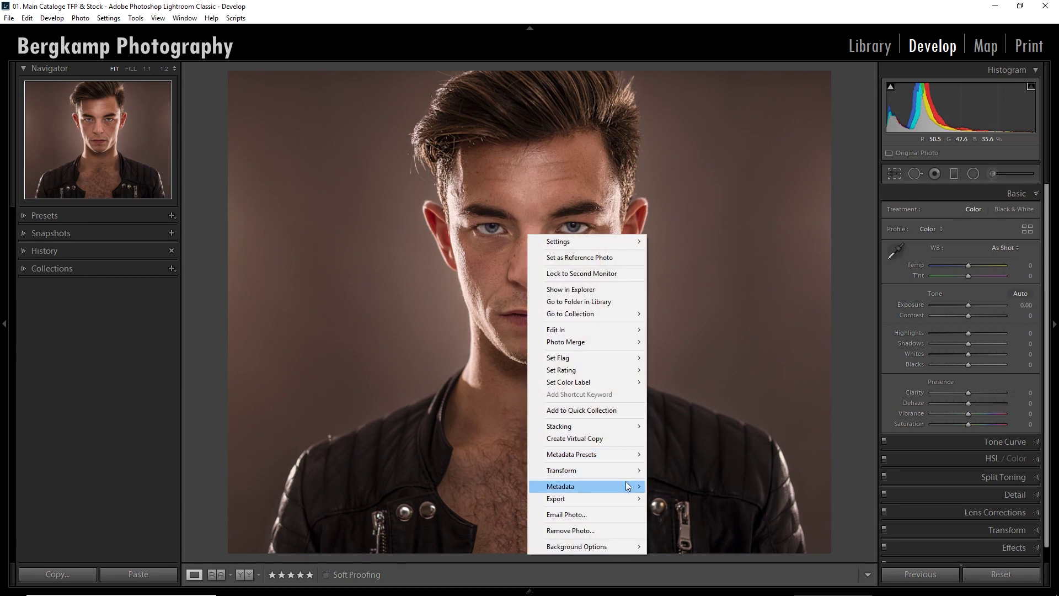
mouse_move(632, 498)
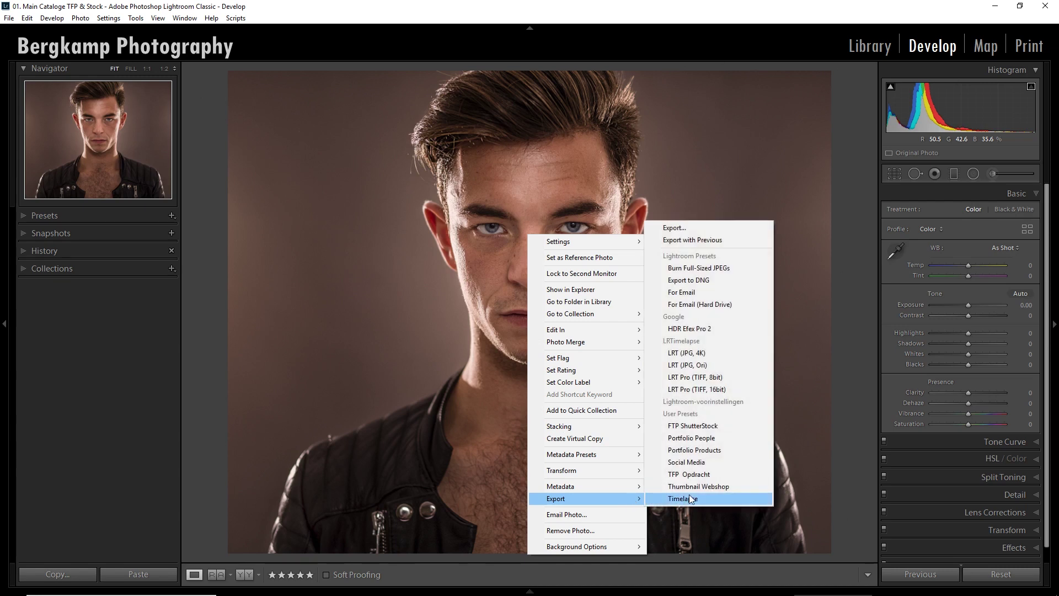
left_click(703, 228)
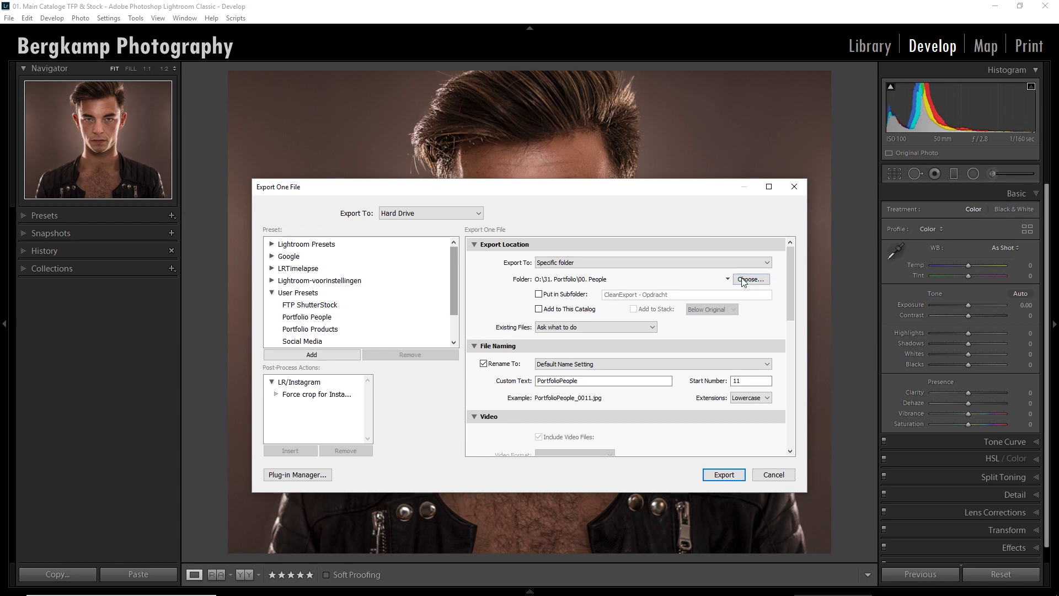
left_click(330, 341)
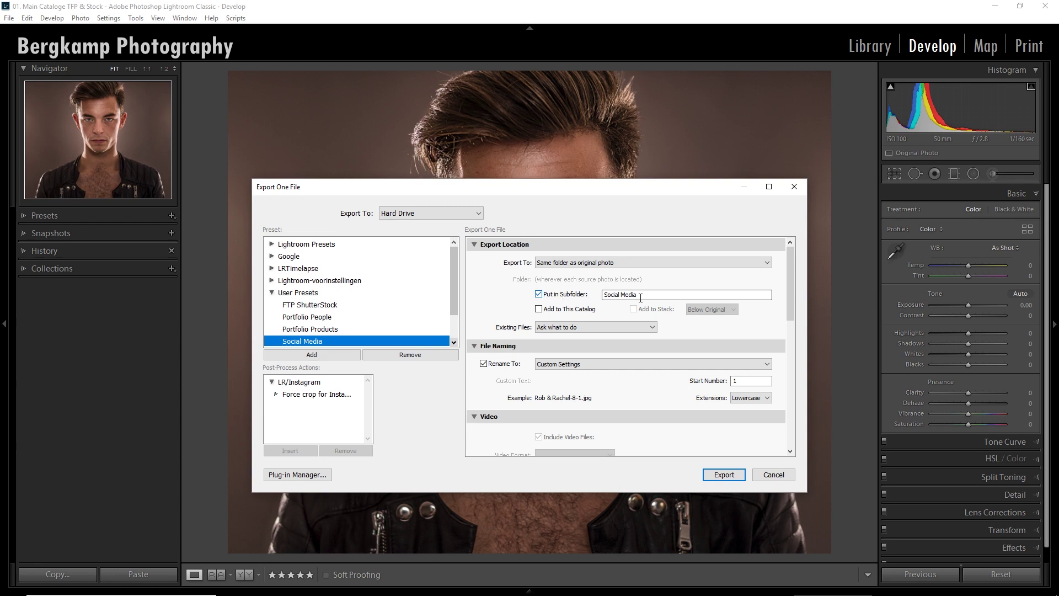
Set the export's image sizing to 1080 pixels on the long edge
scroll(747, 294, "down", 8)
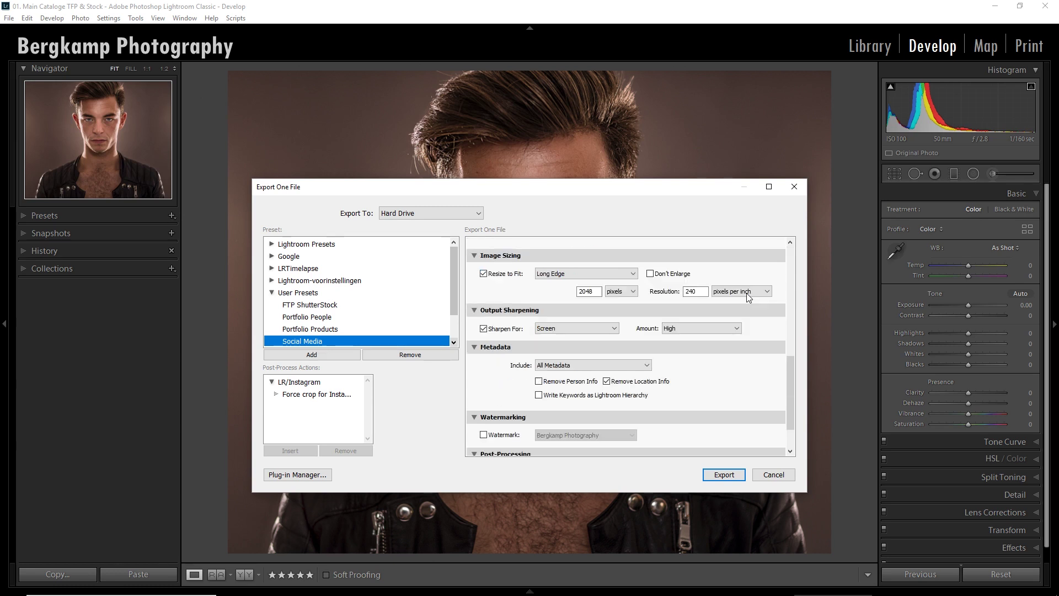
left_click_drag(790, 385, 783, 359)
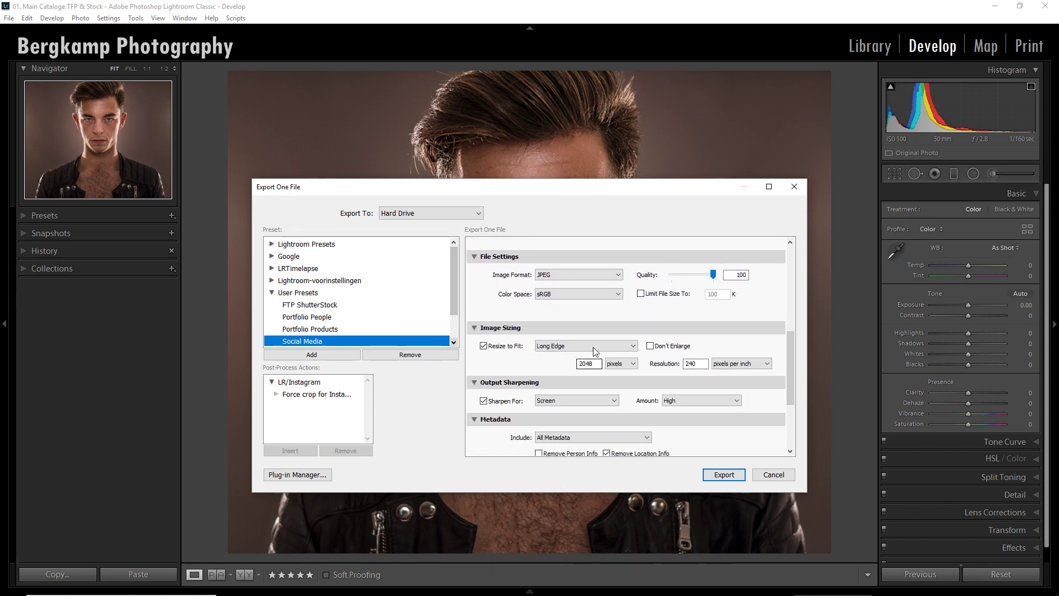
left_click(581, 365)
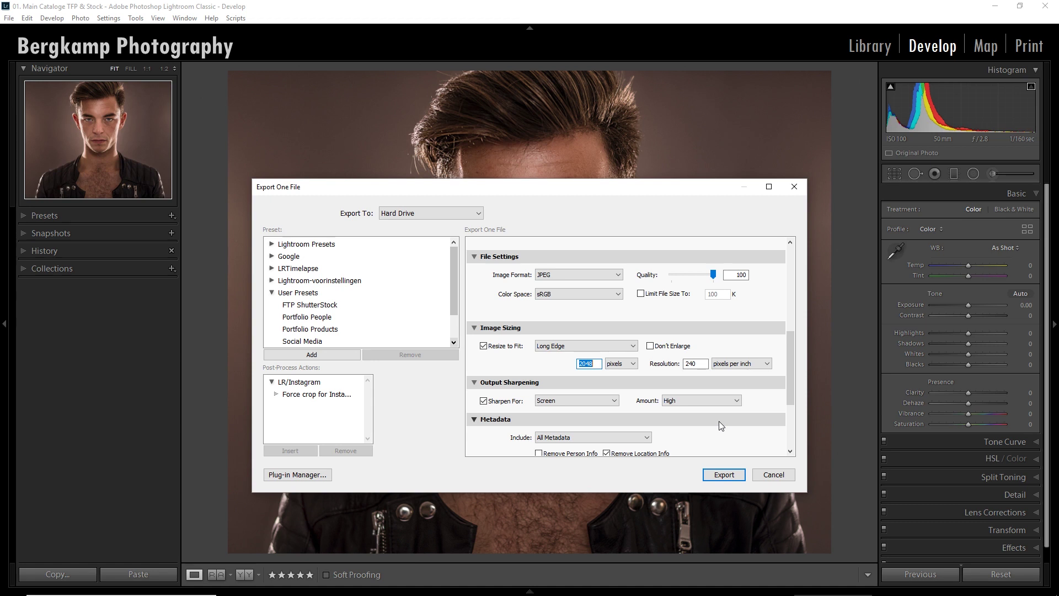
type("1080")
Keep the output sharpening for Screen with the amount at High and export the portrait as a JPEG
left_click(563, 401)
left_click(560, 402)
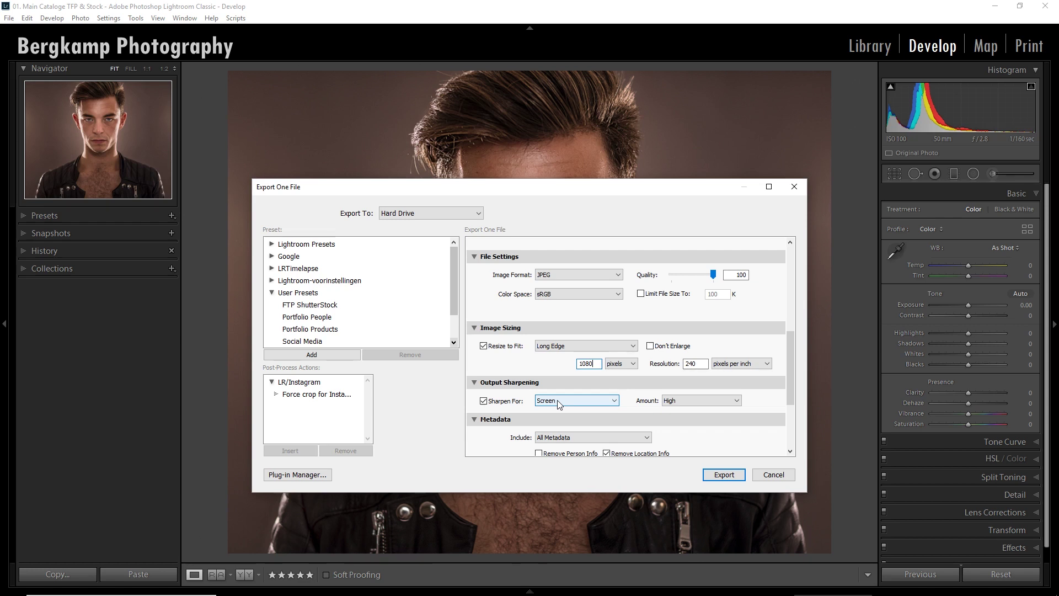
left_click(690, 400)
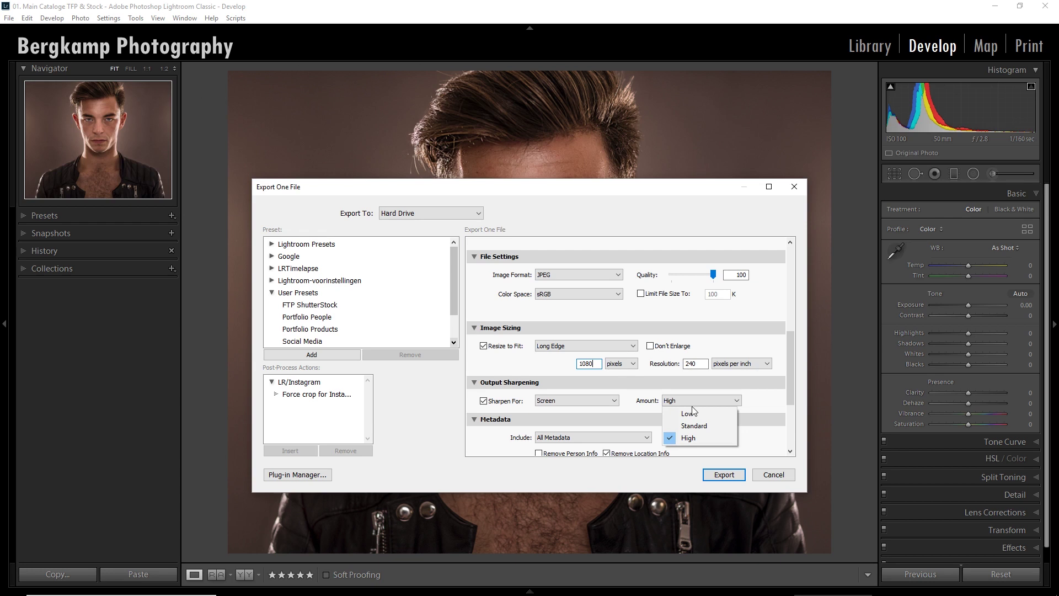
left_click(689, 438)
scroll(689, 430, "down", 3)
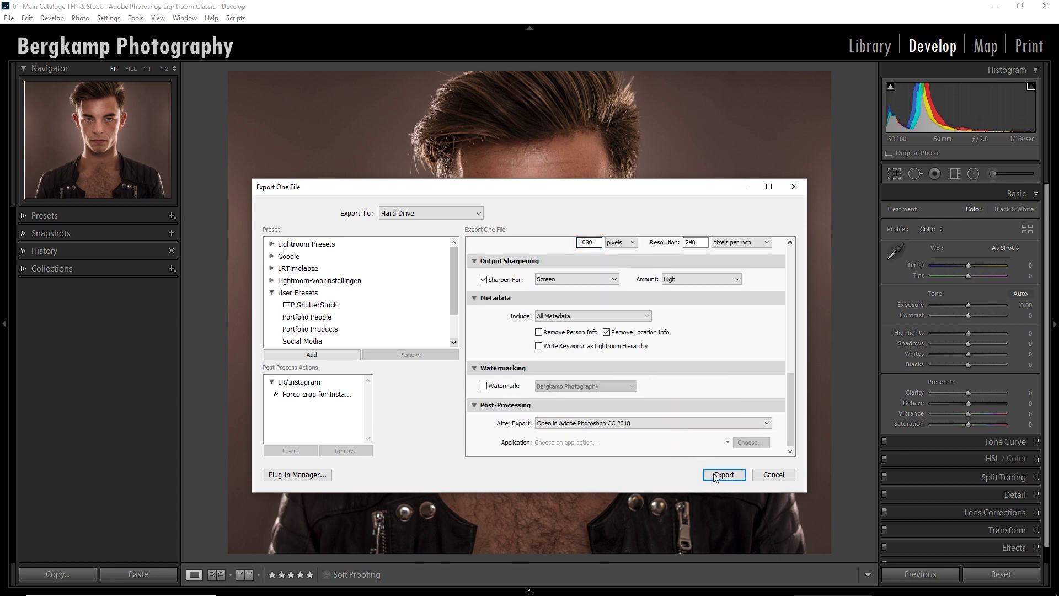
left_click(717, 476)
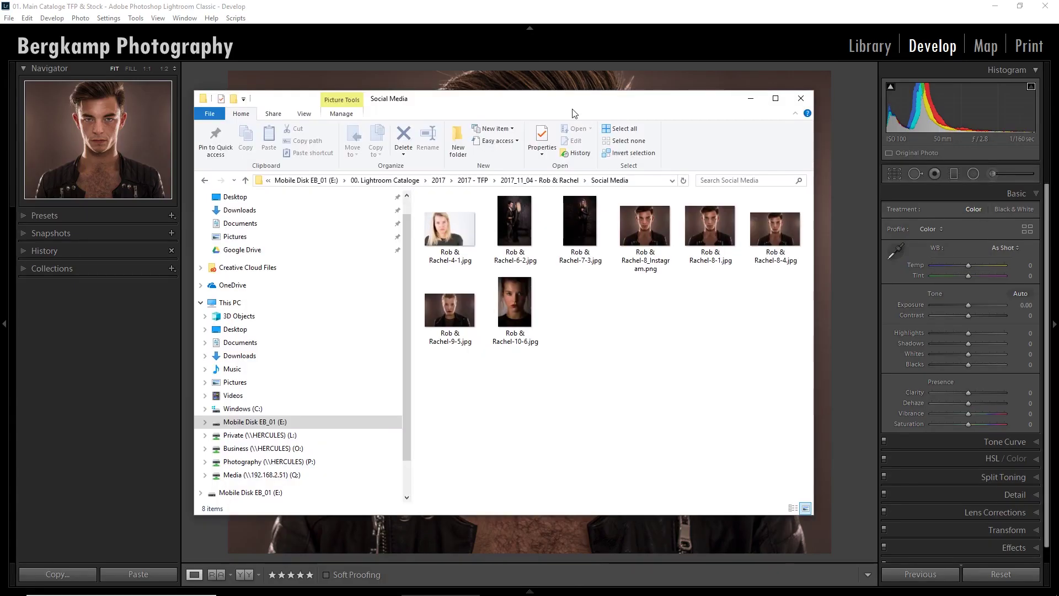
Check the pixel dimensions of the newly exported portrait JPEG in the Social Media folder, then minimize the folder window
left_click(709, 226)
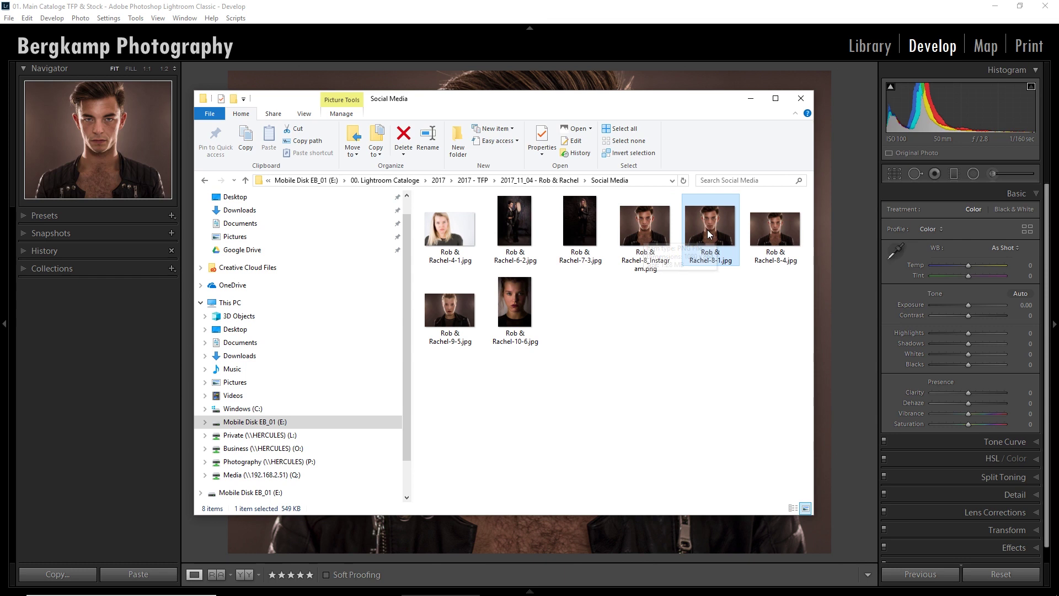
mouse_move(708, 230)
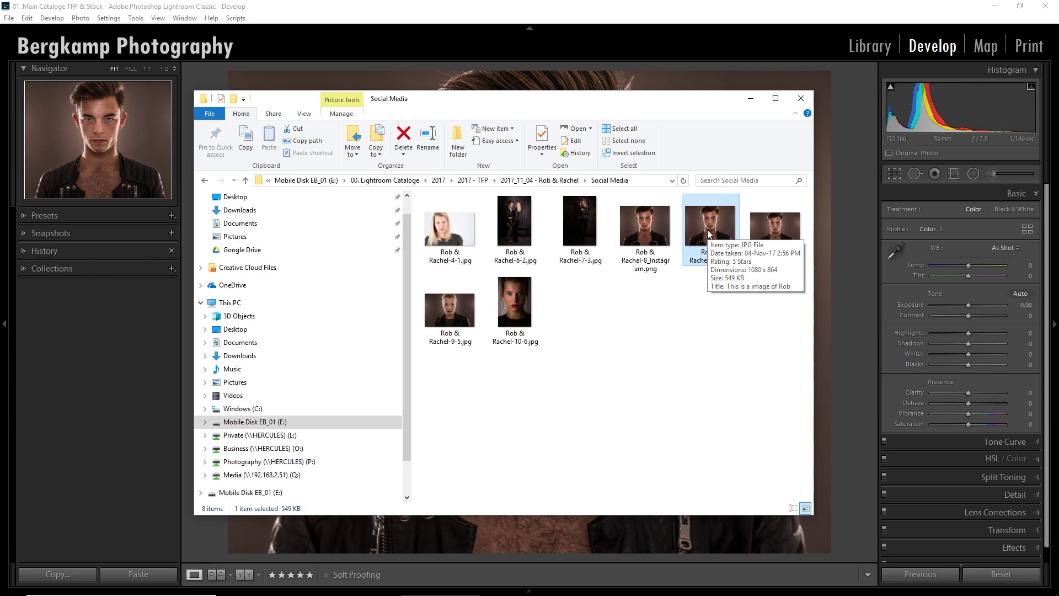
left_click(754, 100)
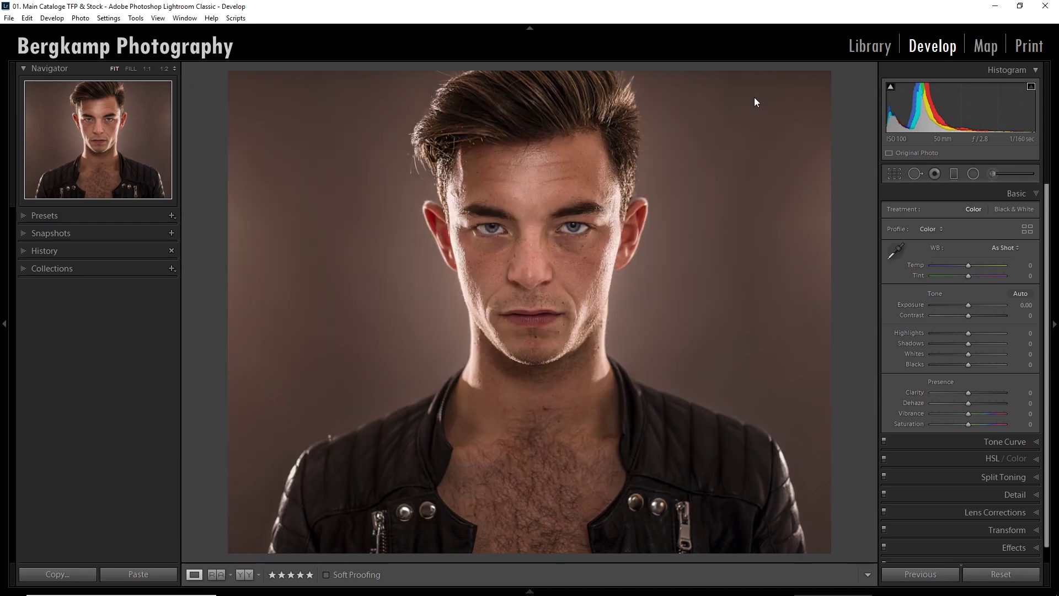